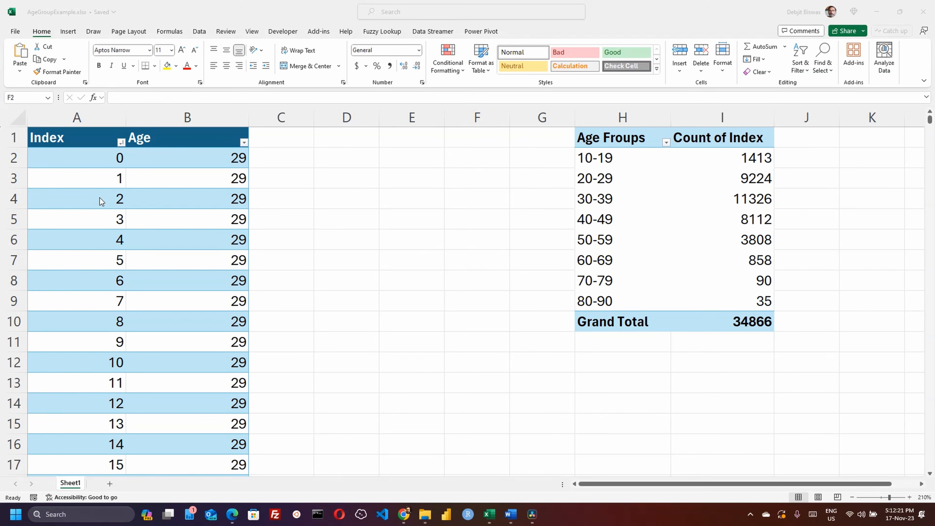
Look over the Index/Age table's values and pick an empty cell beside it
{"action": "left_click", "coordinate": [185, 139]}
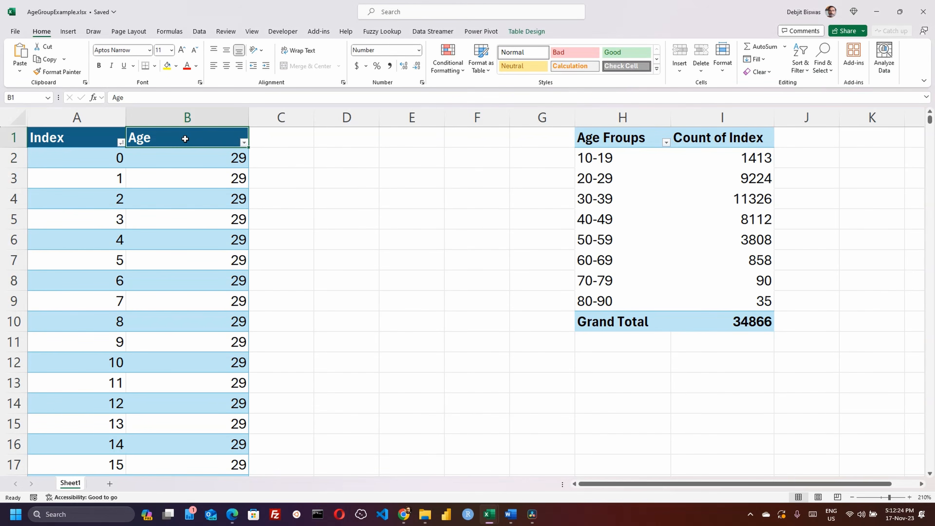
{"action": "left_click", "coordinate": [179, 184]}
{"action": "scroll", "coordinate": [179, 184], "scroll_direction": "down", "scroll_amount": 5}
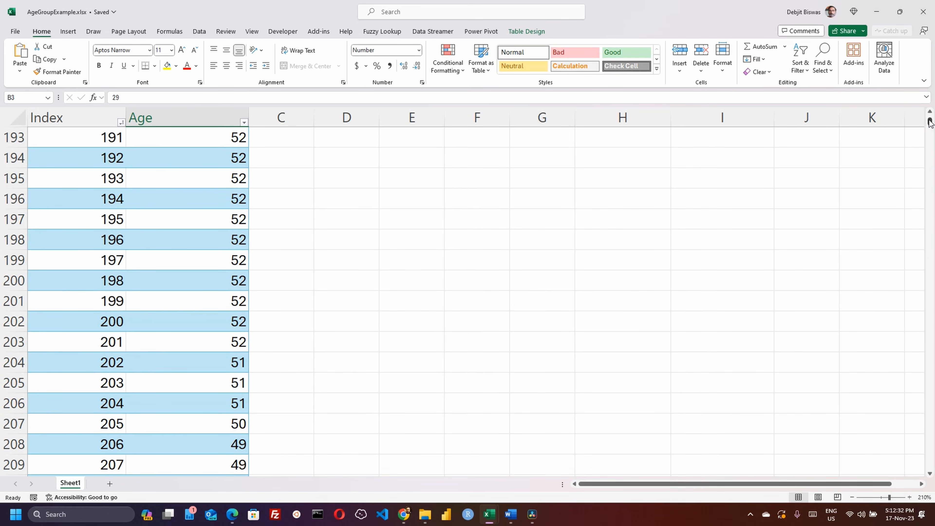
{"action": "left_click_drag", "start_coordinate": [929, 123], "coordinate": [918, 54]}
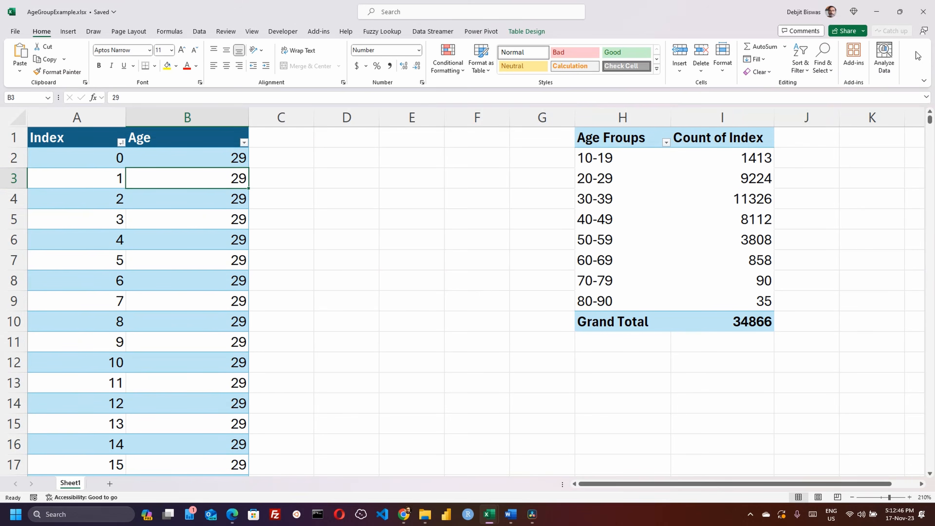
{"action": "left_click", "coordinate": [475, 145]}
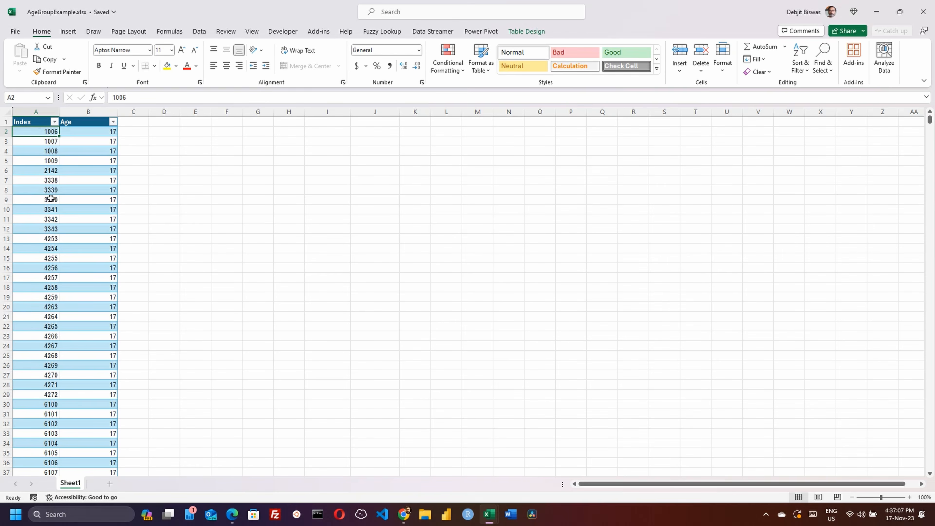
Start a PivotTable from the Index/Age table using Insert > PivotTable > From Table/Range
{"action": "left_click", "coordinate": [89, 253]}
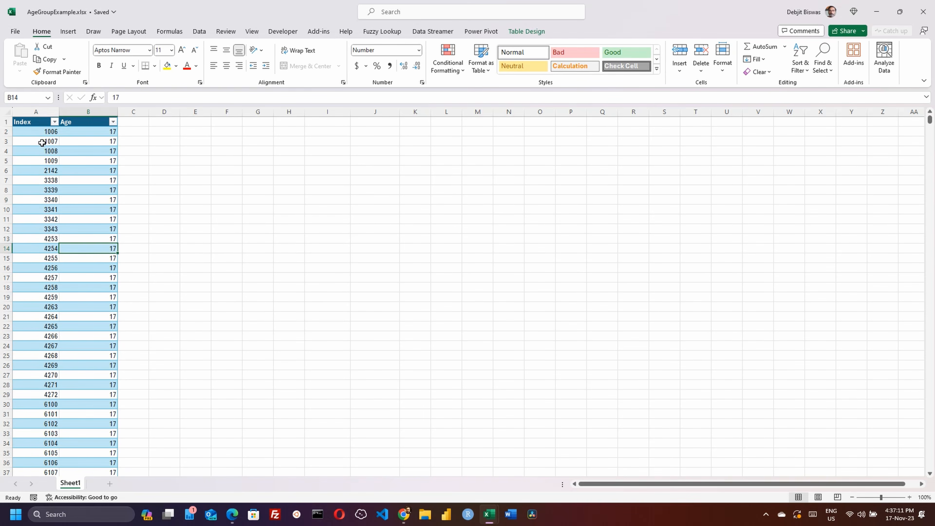
{"action": "left_click", "coordinate": [32, 131]}
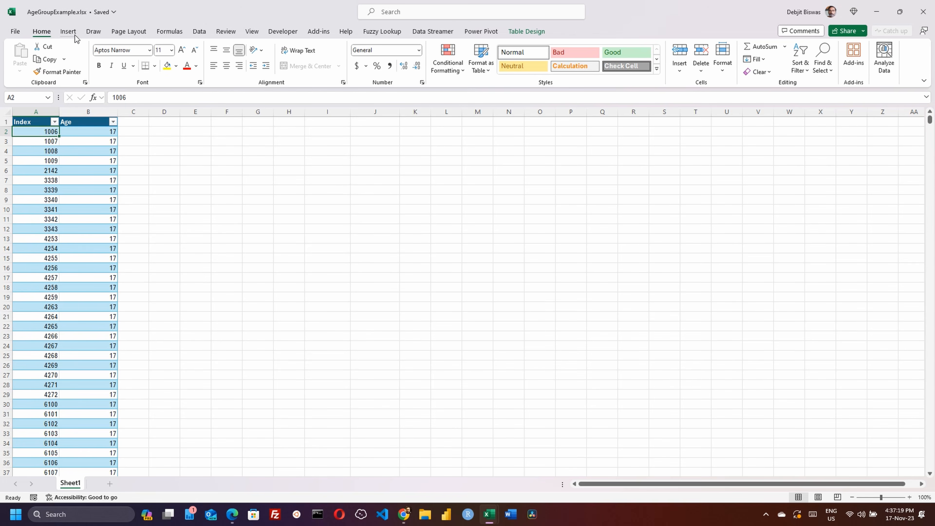
{"action": "left_click", "coordinate": [68, 32]}
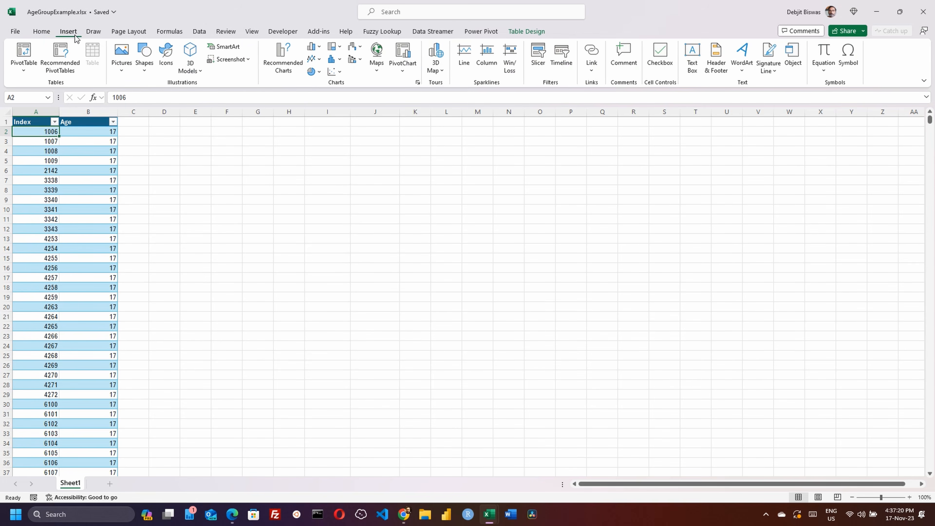
{"action": "left_click", "coordinate": [24, 70]}
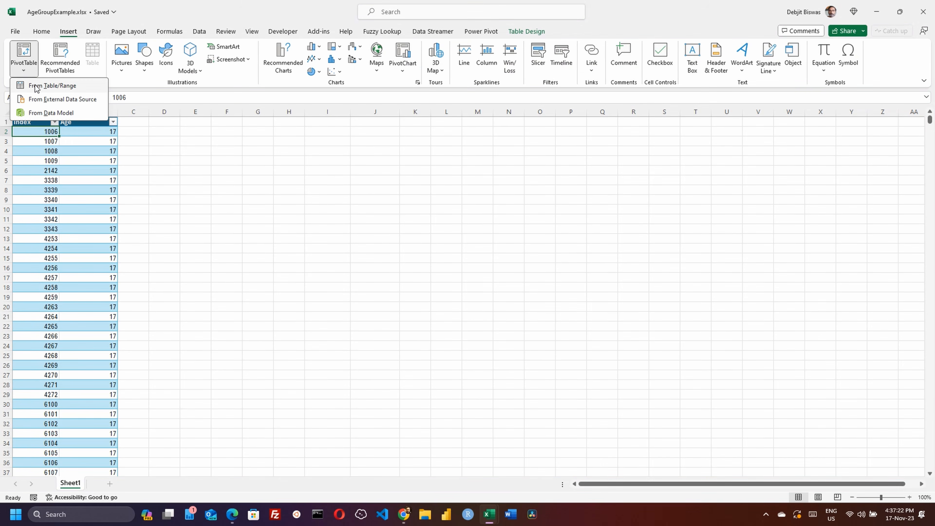
{"action": "left_click", "coordinate": [44, 86]}
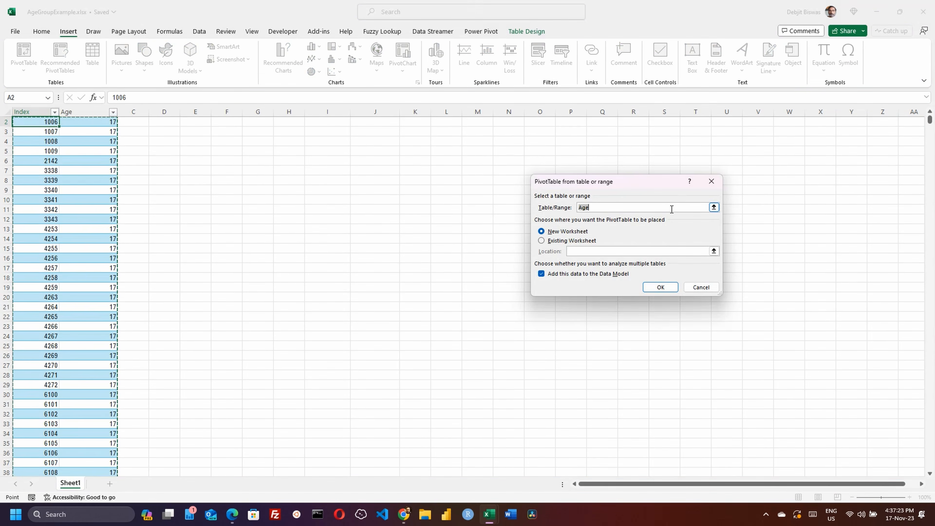
Set the PivotTable to go on the existing worksheet at cell H1 and create it
{"action": "left_click_drag", "start_coordinate": [637, 182], "coordinate": [398, 144]}
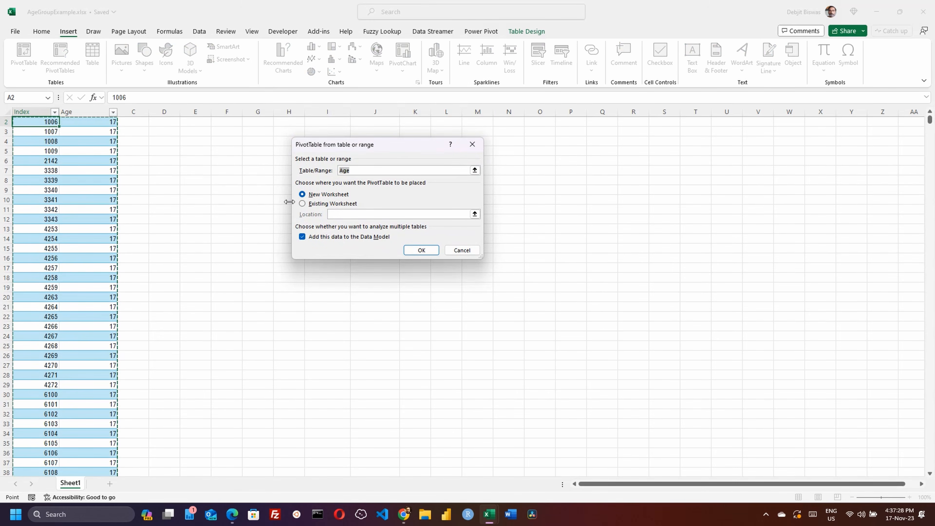
{"action": "left_click", "coordinate": [332, 203]}
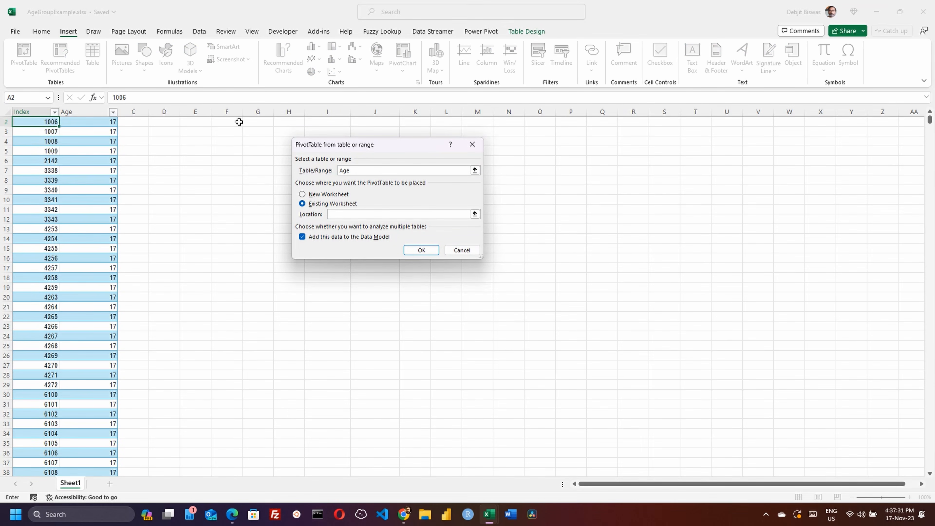
{"action": "scroll", "coordinate": [246, 147], "scroll_direction": "up", "scroll_amount": 1}
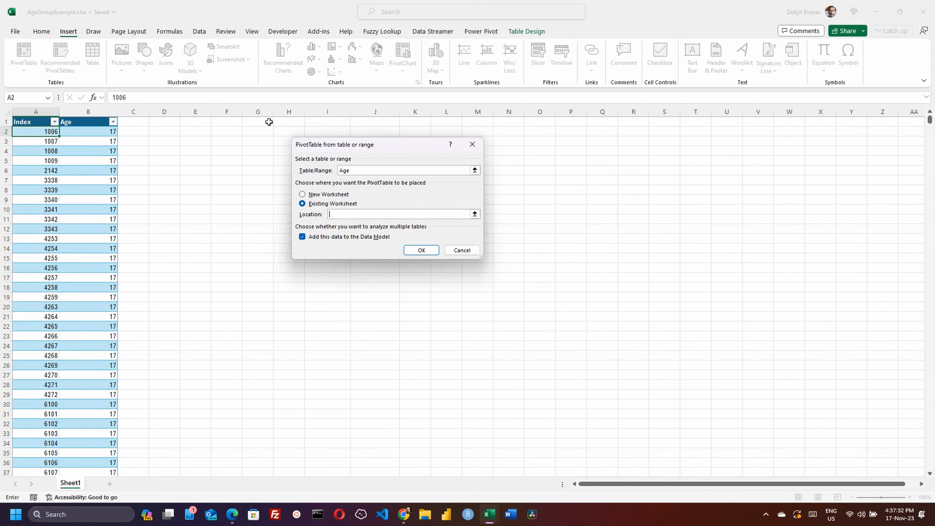
{"action": "left_click", "coordinate": [283, 121]}
{"action": "left_click", "coordinate": [421, 251]}
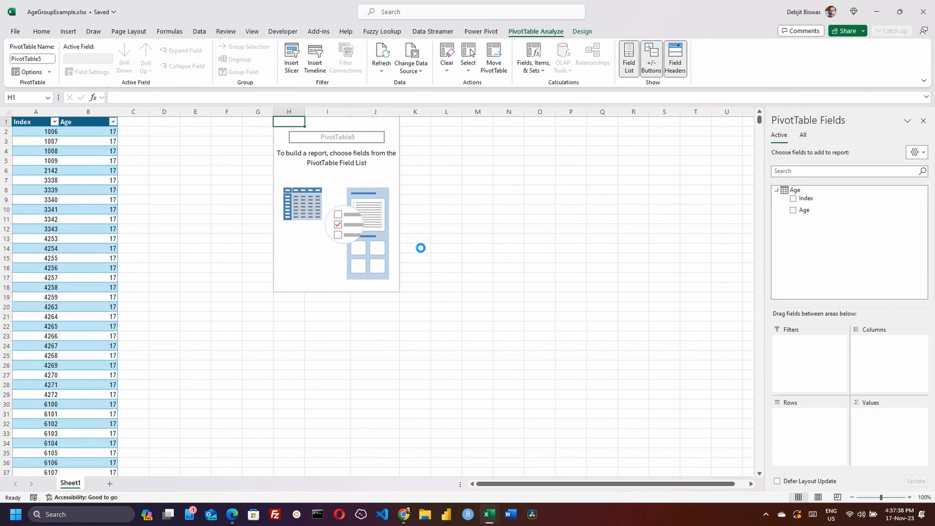
Put Age in Rows and Index in Values, removing the unwanted Sum of Age field
{"action": "left_click", "coordinate": [794, 210]}
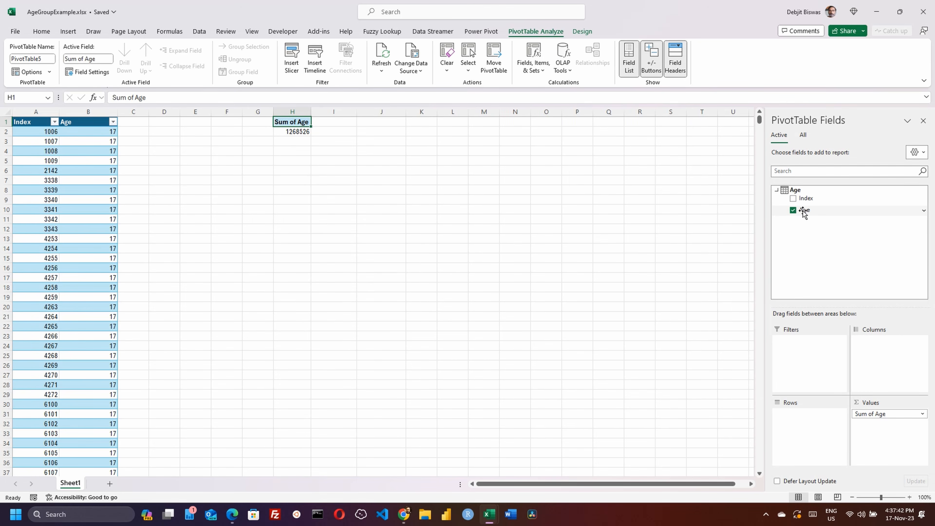
{"action": "left_click_drag", "start_coordinate": [804, 213], "coordinate": [809, 415]}
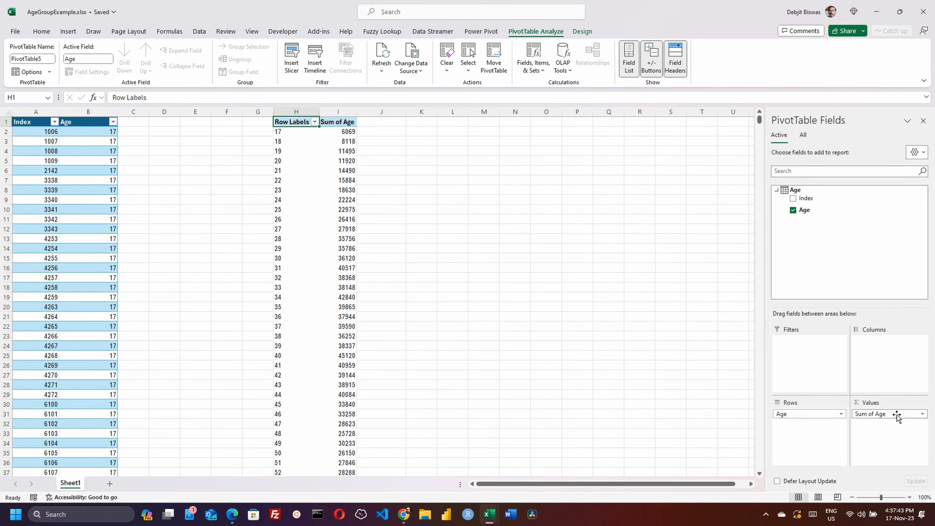
{"action": "left_click", "coordinate": [920, 414]}
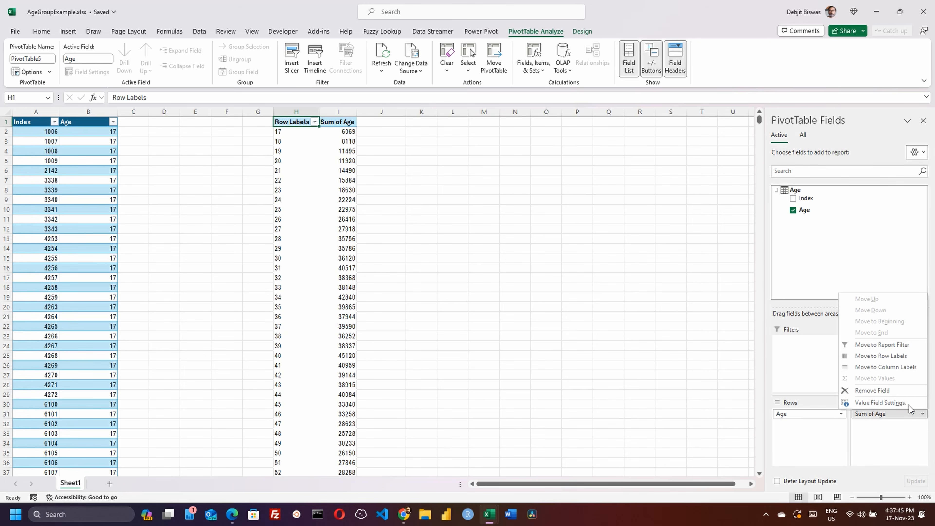
{"action": "left_click", "coordinate": [889, 391]}
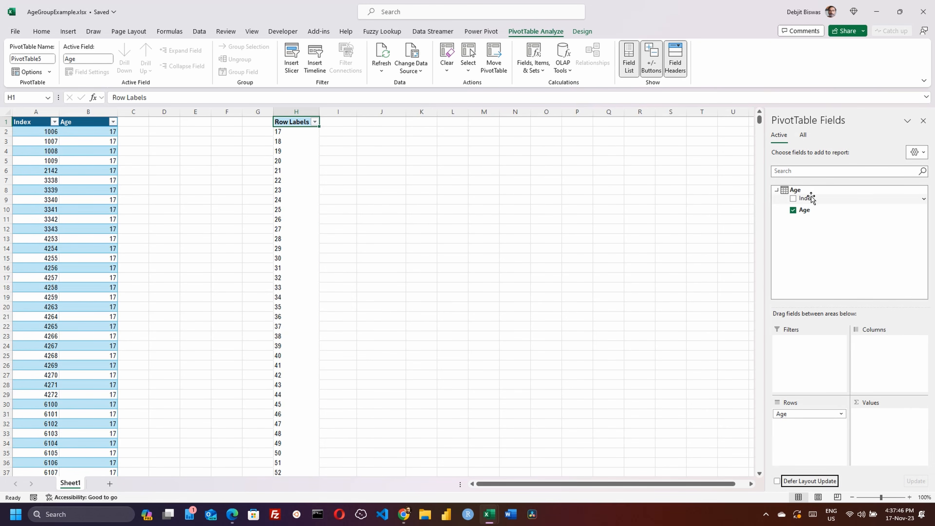
{"action": "left_click_drag", "start_coordinate": [809, 198], "coordinate": [891, 420]}
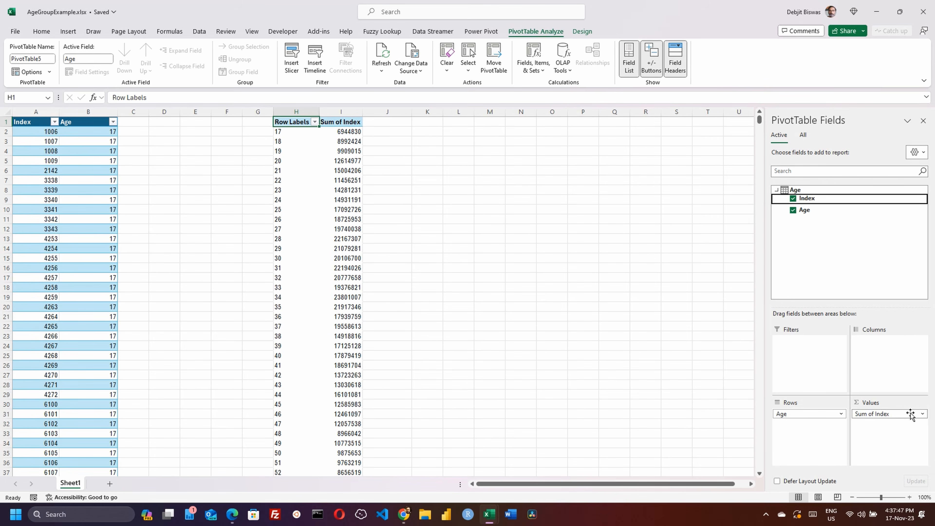
{"action": "left_click", "coordinate": [916, 413]}
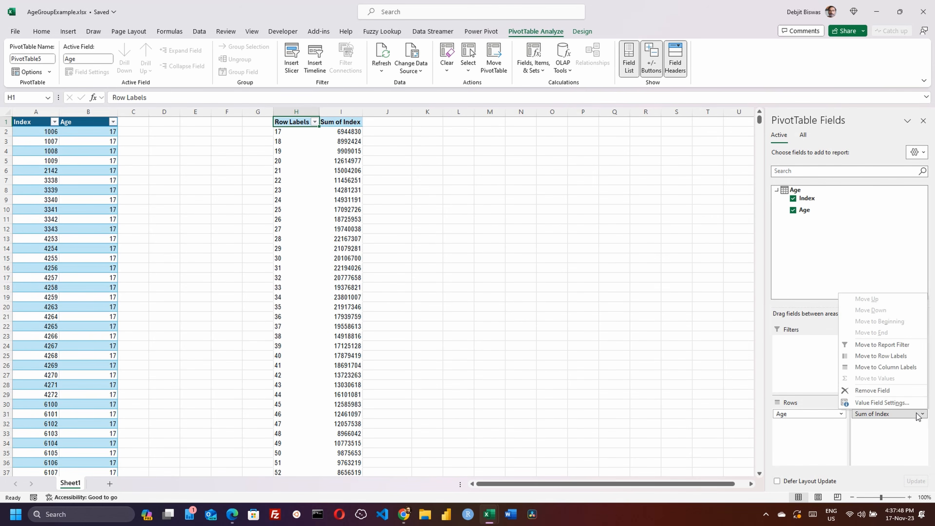
Change the Index value field's summary from Sum to Count
{"action": "left_click", "coordinate": [905, 404]}
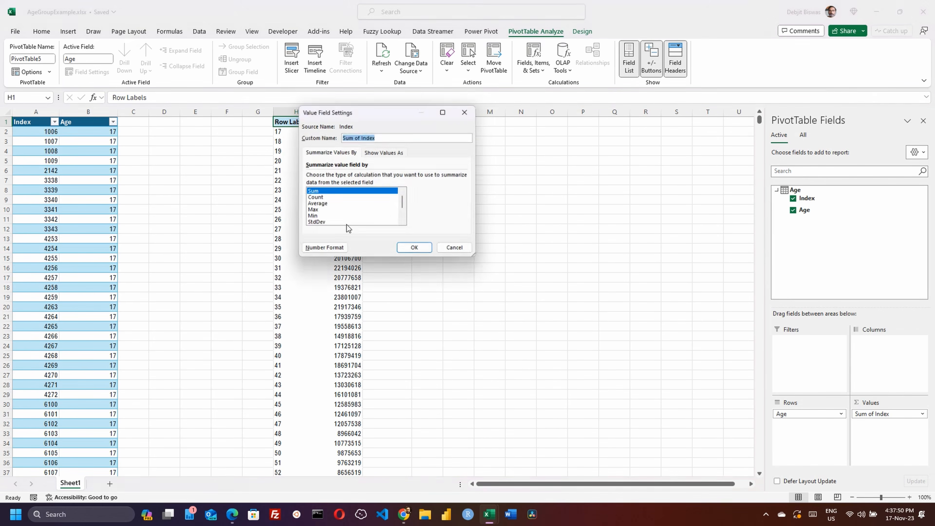
{"action": "left_click", "coordinate": [348, 197]}
{"action": "left_click", "coordinate": [416, 249]}
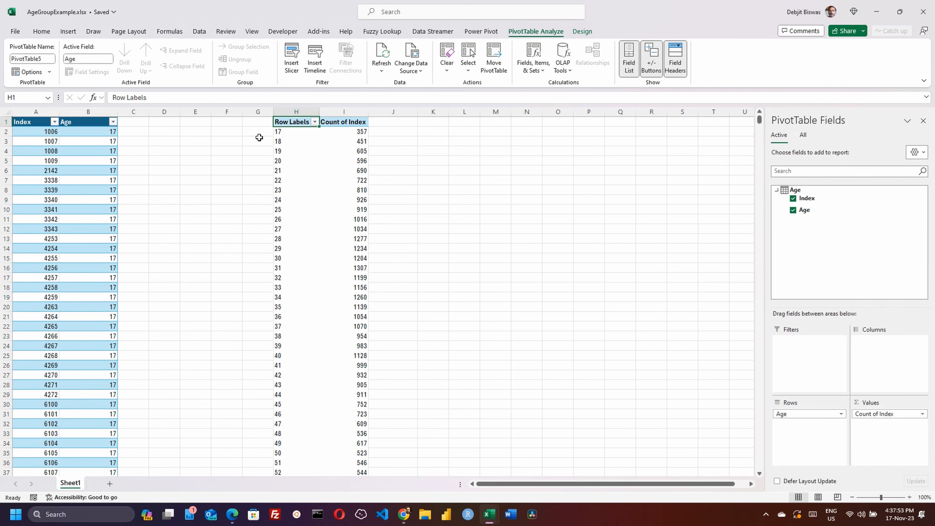
Check the pivot's rows for ages 17 and 18, with 357 counted for age 17
{"action": "left_click", "coordinate": [278, 131]}
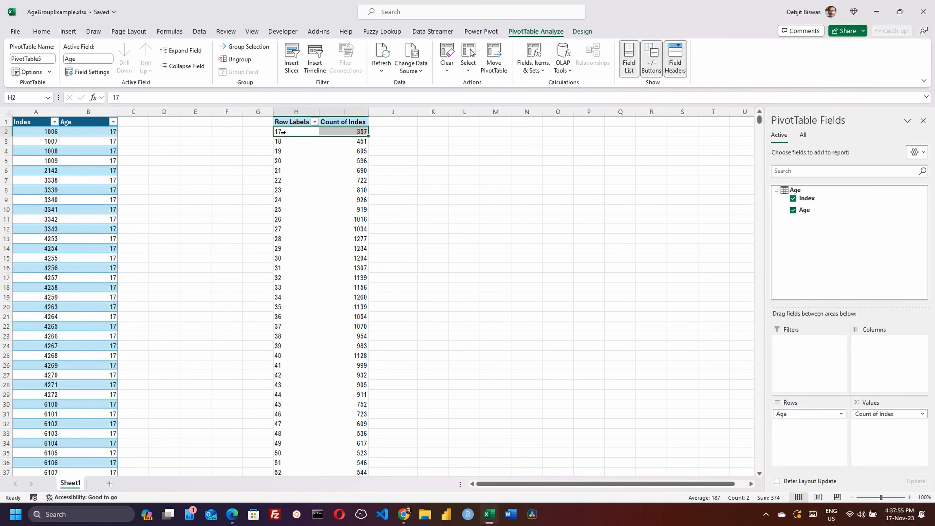
{"action": "left_click", "coordinate": [282, 141]}
{"action": "left_click", "coordinate": [235, 140]}
{"action": "left_click", "coordinate": [281, 131]}
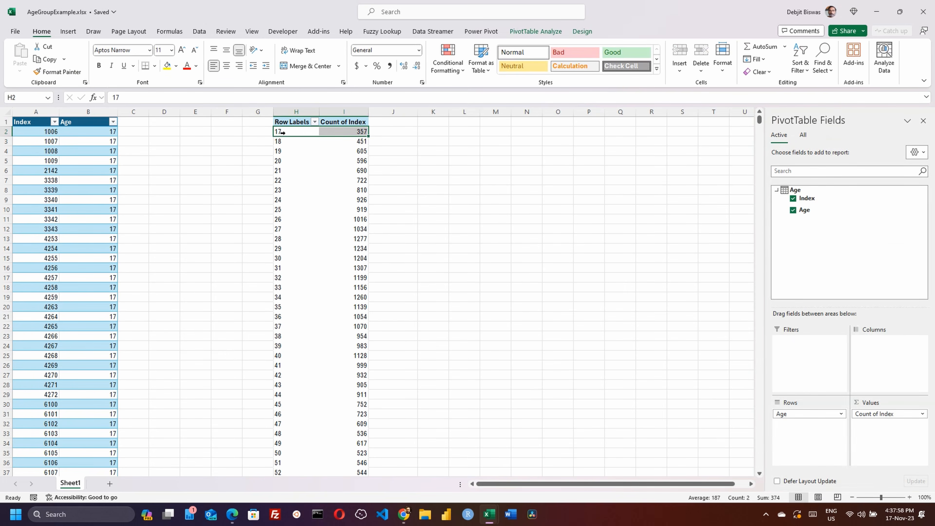
{"action": "left_click", "coordinate": [236, 144]}
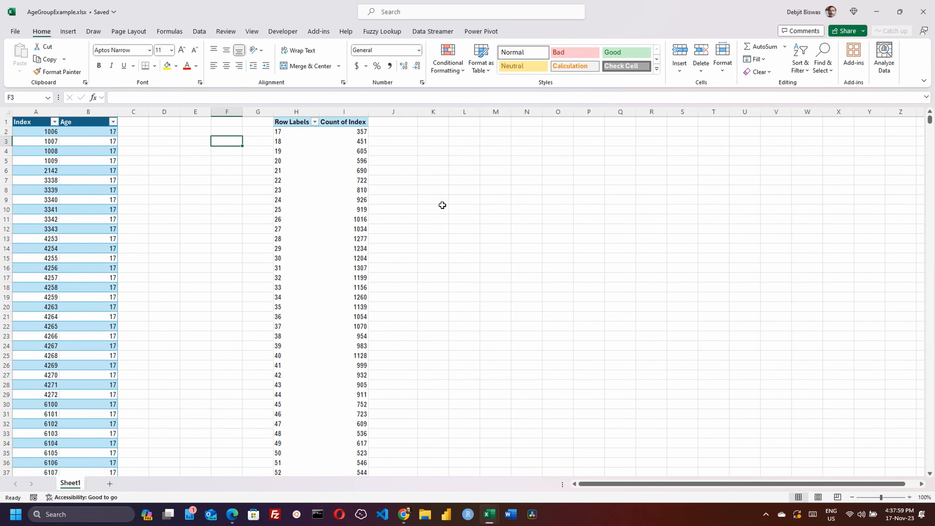
{"action": "left_click", "coordinate": [325, 139]}
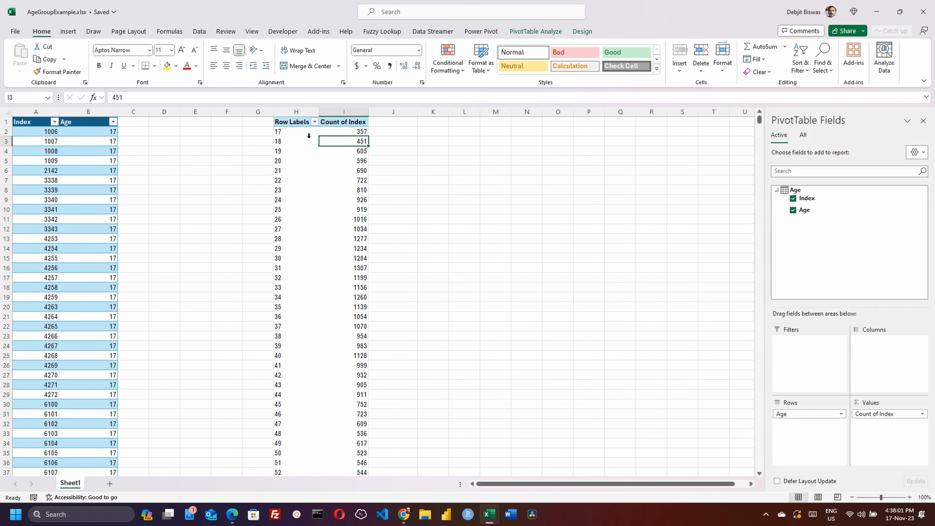
{"action": "left_click", "coordinate": [291, 133]}
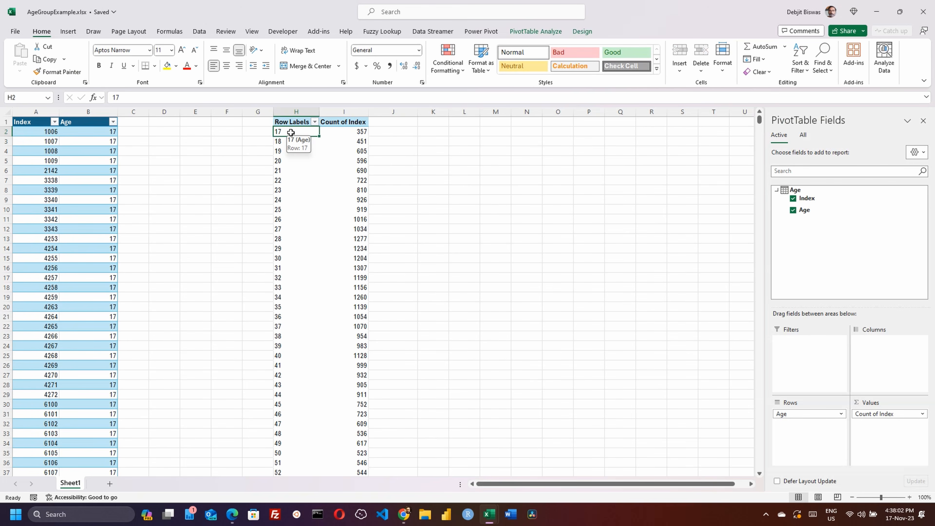
{"action": "right_click", "coordinate": [291, 134]}
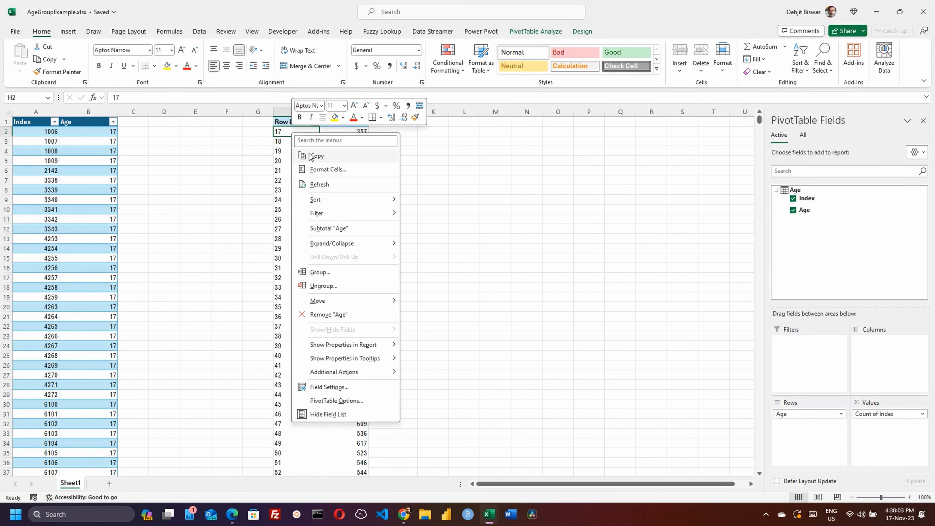
{"action": "left_click", "coordinate": [329, 274]}
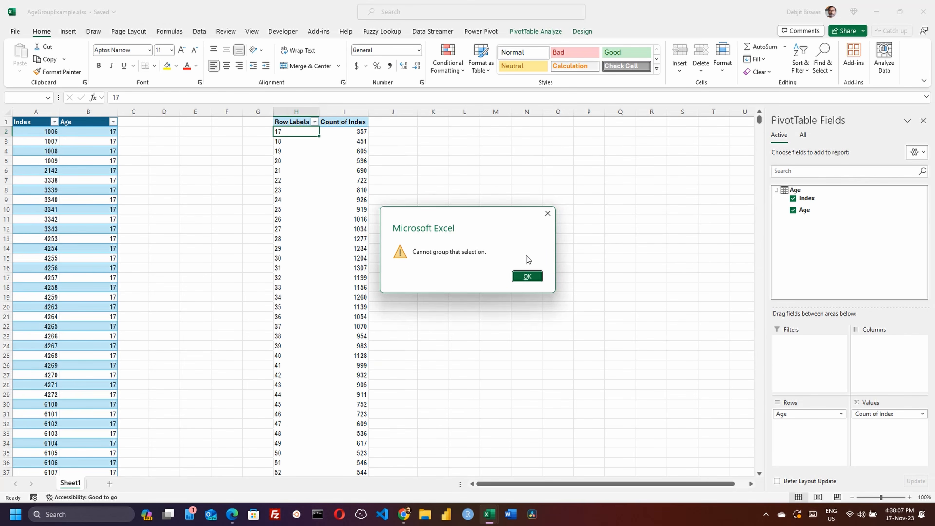
{"action": "left_click", "coordinate": [527, 277]}
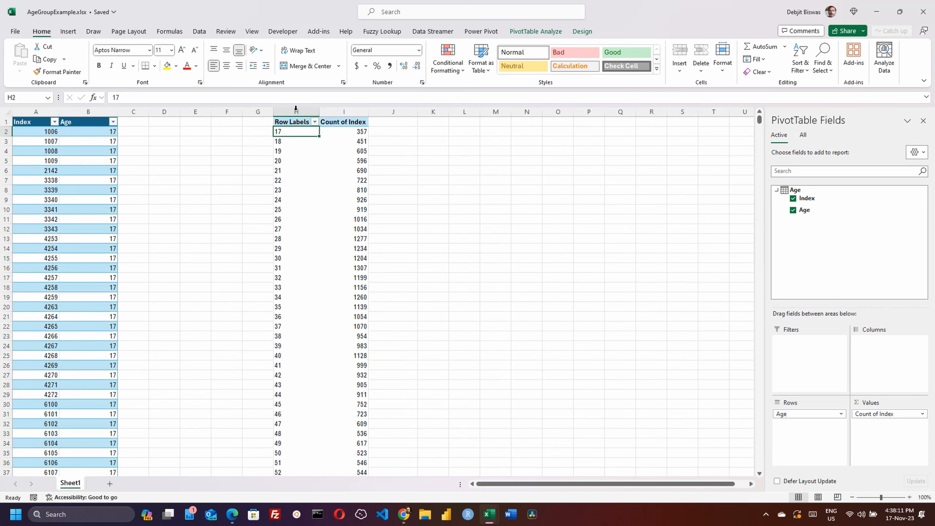
Delete columns H:I holding the old pivot, then select a cell in the Index/Age table
{"action": "left_click", "coordinate": [295, 110]}
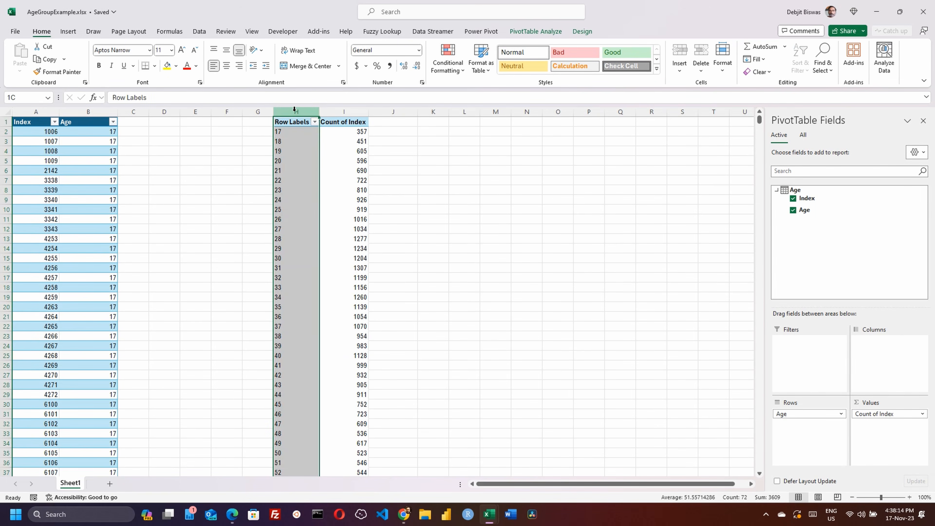
{"action": "left_click", "coordinate": [349, 111], "text": "shift"}
{"action": "right_click", "coordinate": [349, 114]}
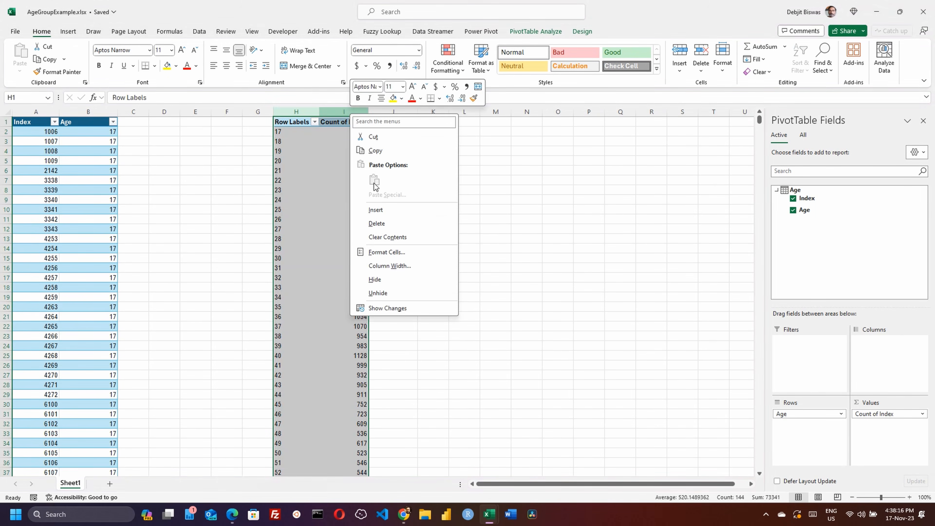
{"action": "left_click", "coordinate": [383, 222]}
{"action": "left_click", "coordinate": [37, 133]}
{"action": "left_click", "coordinate": [32, 142]}
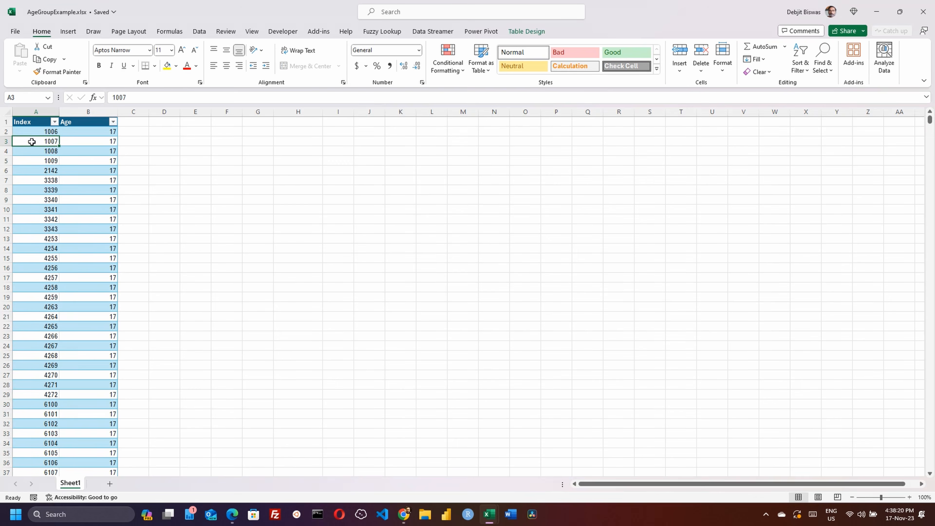
Insert a PivotTable from the Age table at Sheet1 H1, without adding it to the Data Model
{"action": "left_click", "coordinate": [68, 31]}
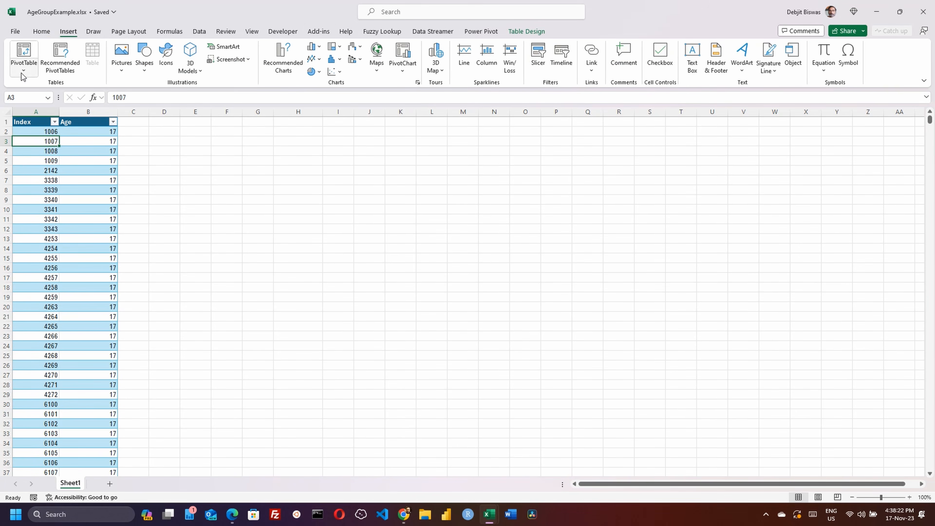
{"action": "left_click", "coordinate": [25, 71]}
{"action": "left_click", "coordinate": [53, 86]}
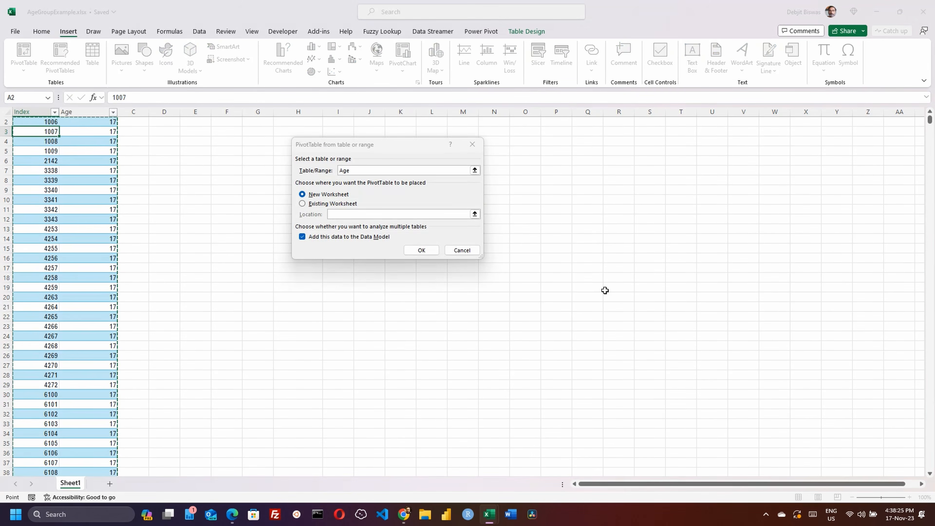
{"action": "left_click", "coordinate": [316, 207]}
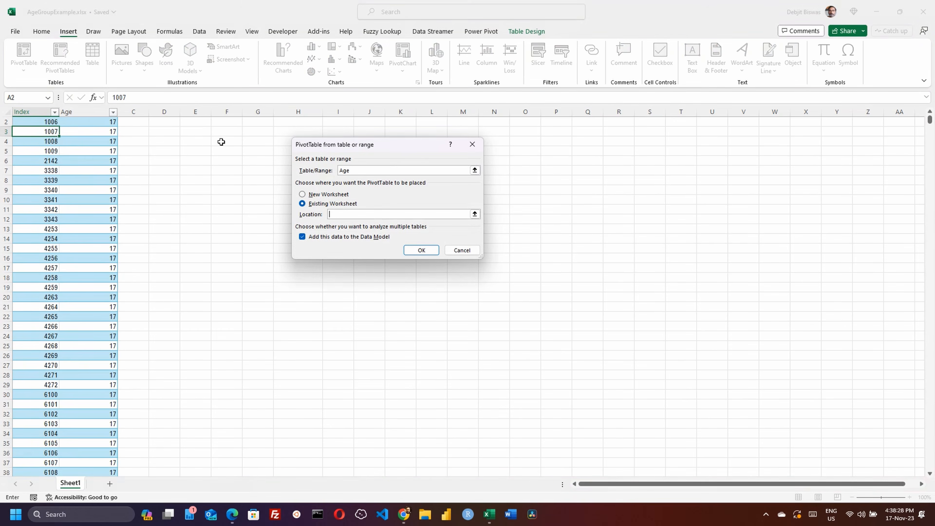
{"action": "scroll", "coordinate": [243, 180], "scroll_direction": "up", "scroll_amount": 1}
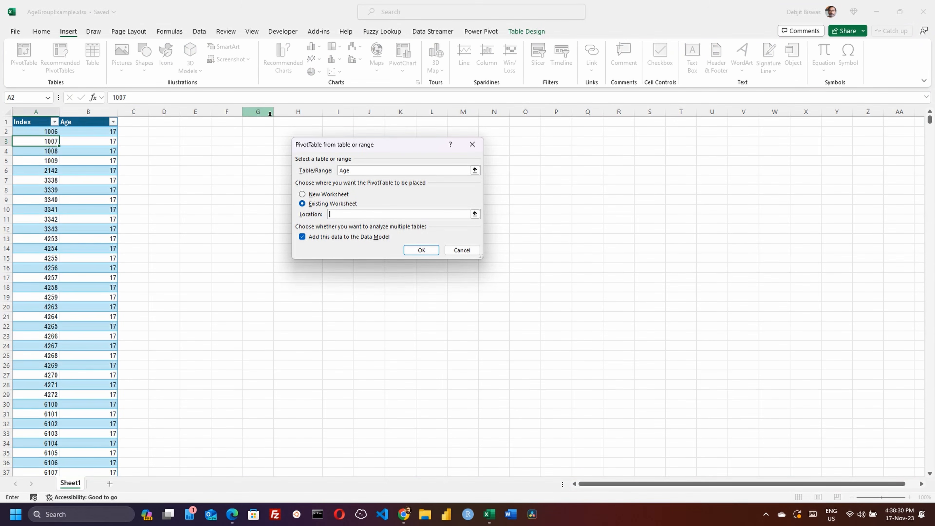
{"action": "left_click", "coordinate": [282, 120]}
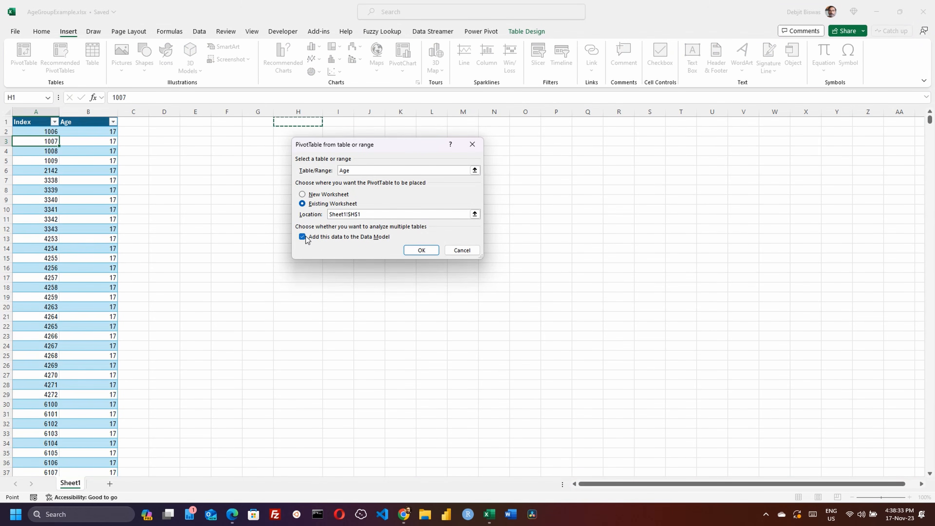
{"action": "left_click", "coordinate": [319, 239]}
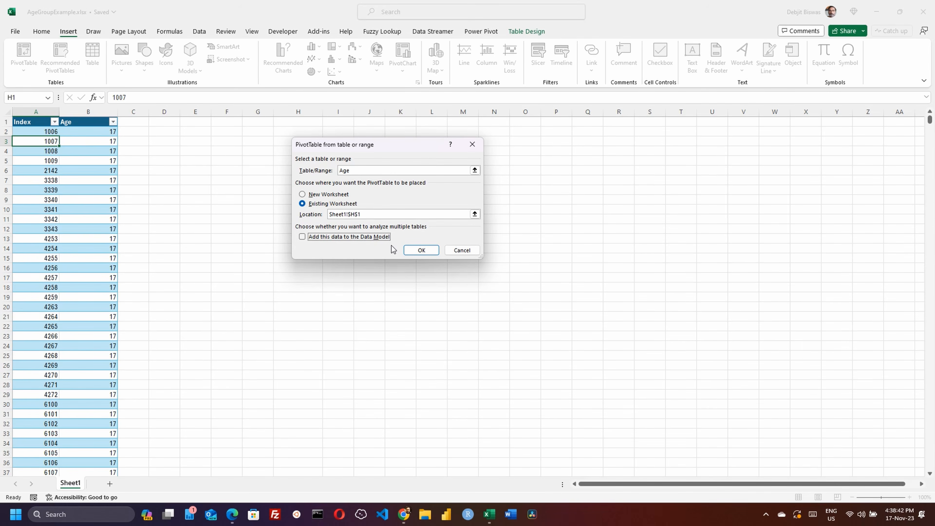
{"action": "left_click", "coordinate": [419, 250]}
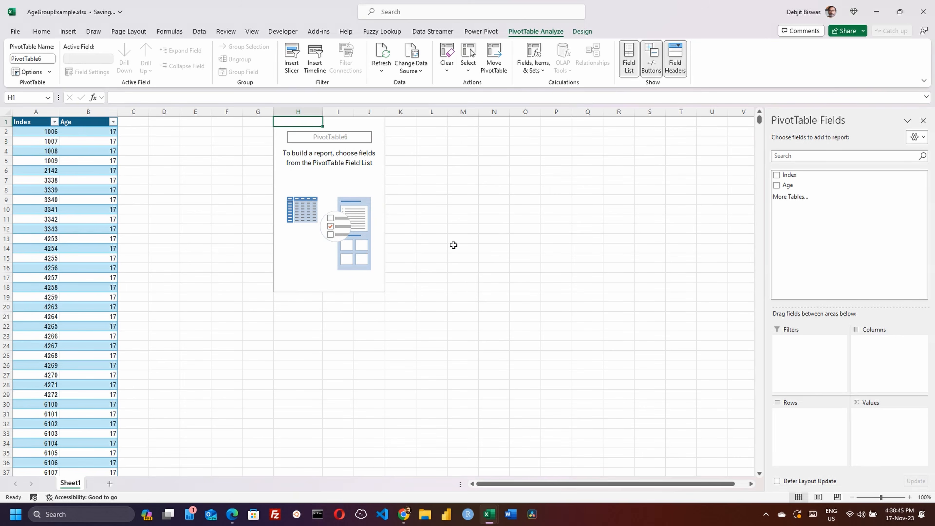
Put Age in Rows and Index in Values summarised by Count, giving 357 for age 17
{"action": "left_click_drag", "start_coordinate": [783, 184], "coordinate": [779, 424]}
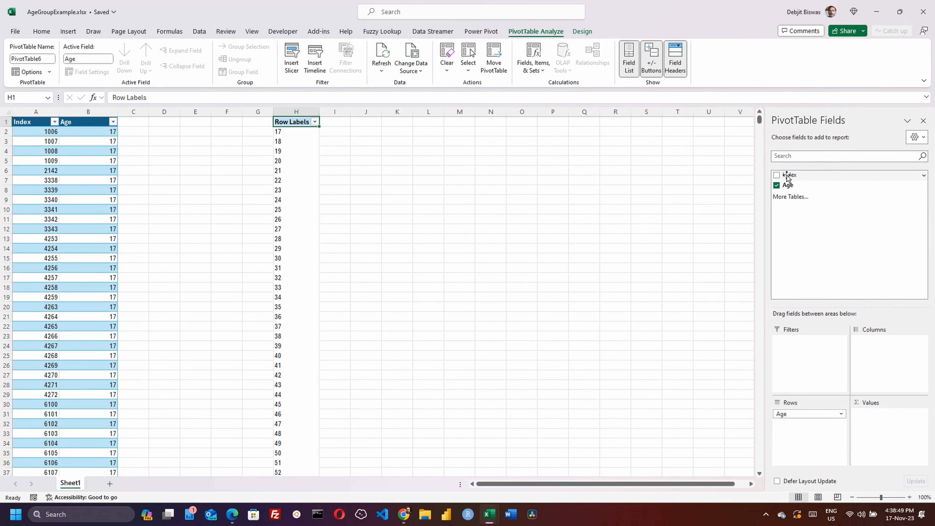
{"action": "left_click_drag", "start_coordinate": [786, 176], "coordinate": [913, 434]}
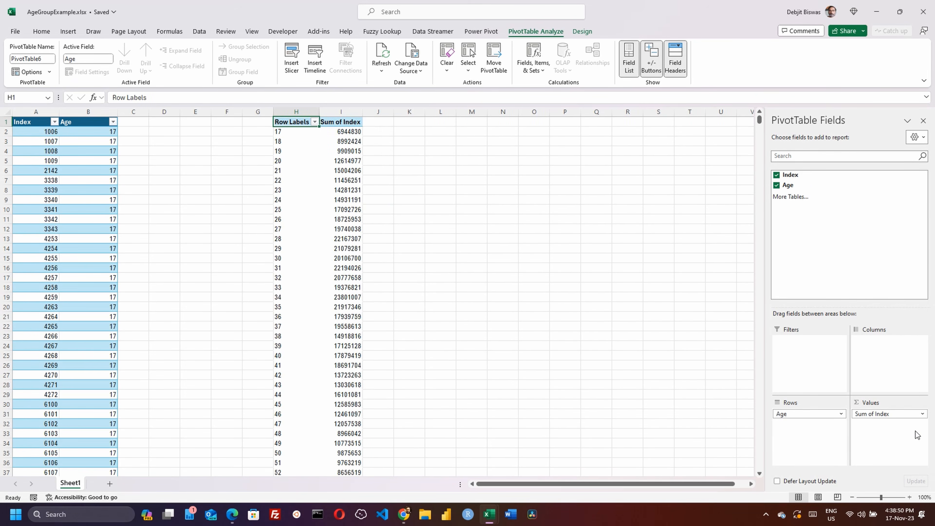
{"action": "left_click", "coordinate": [904, 415]}
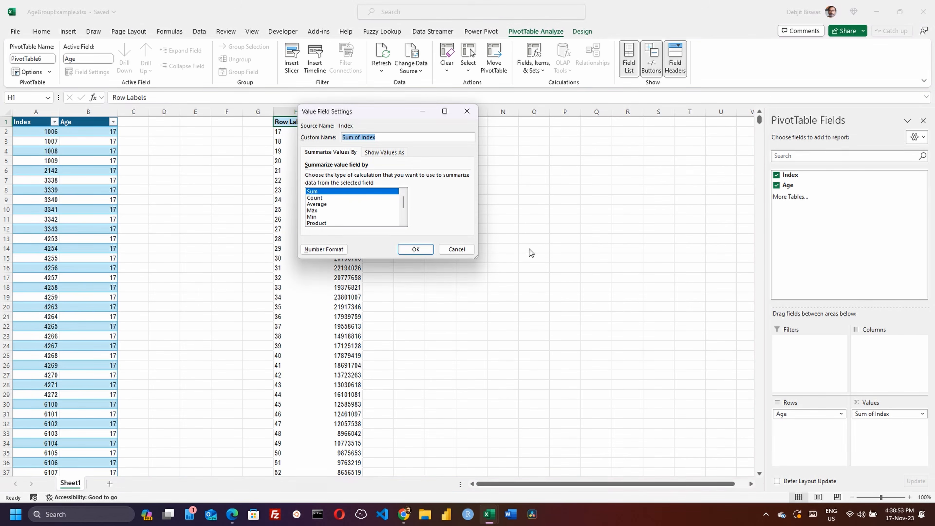
{"action": "left_click", "coordinate": [333, 197]}
{"action": "left_click", "coordinate": [415, 250]}
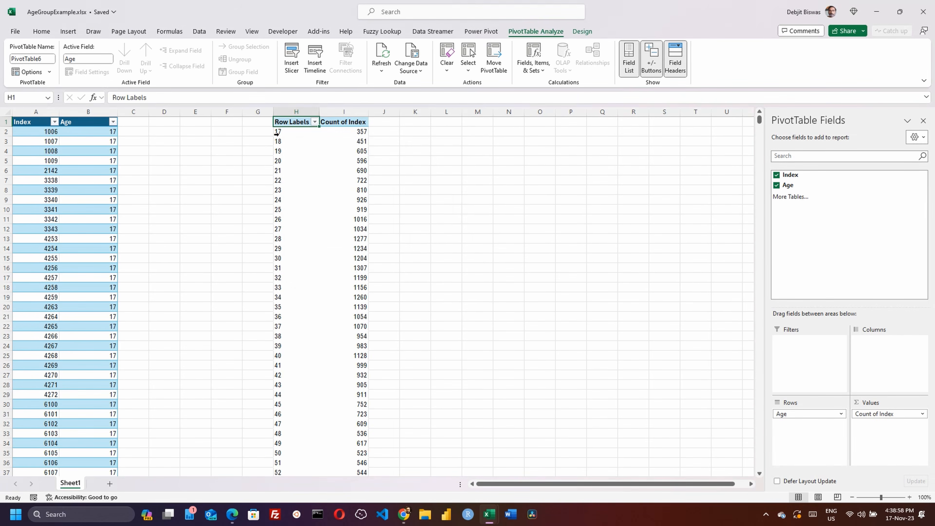
{"action": "left_click", "coordinate": [478, 141]}
{"action": "left_click", "coordinate": [299, 132]}
Open the Group dialog for the pivot's age labels
{"action": "right_click", "coordinate": [299, 132]}
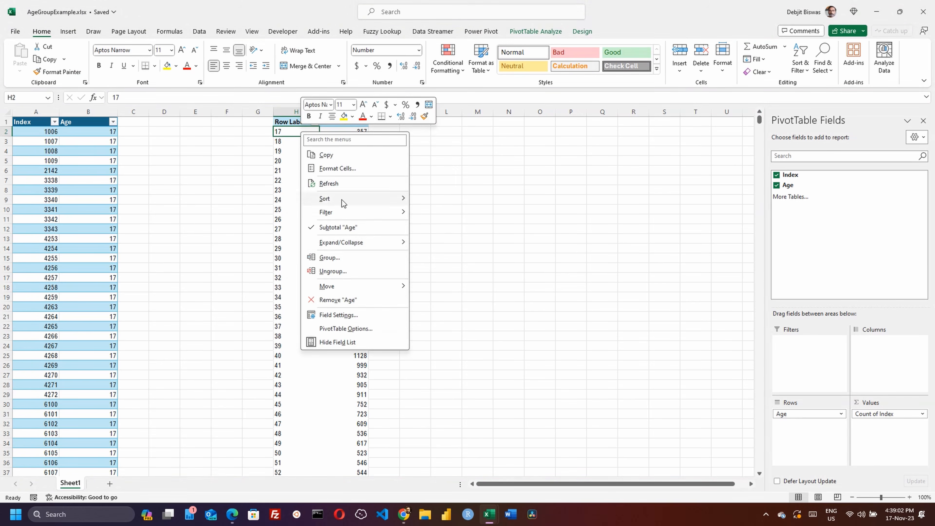
{"action": "left_click", "coordinate": [355, 272]}
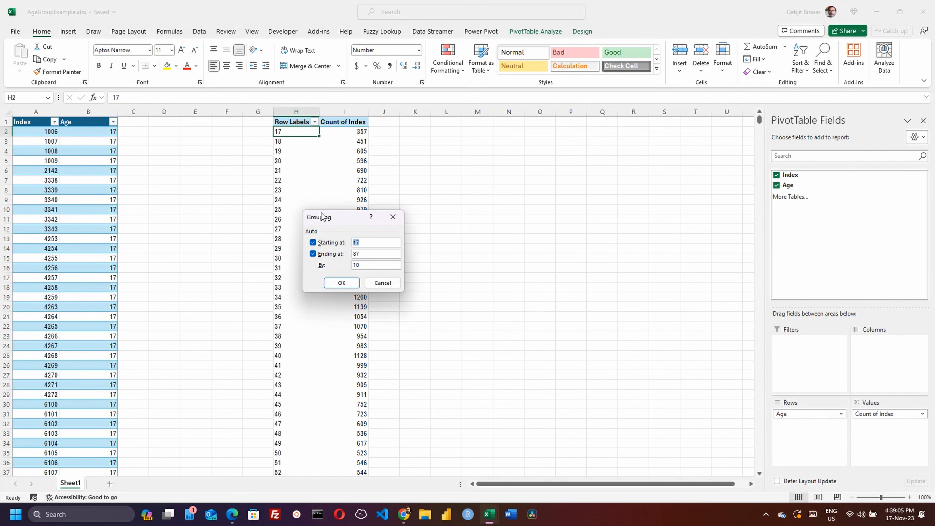
{"action": "left_click_drag", "start_coordinate": [330, 223], "coordinate": [512, 254]}
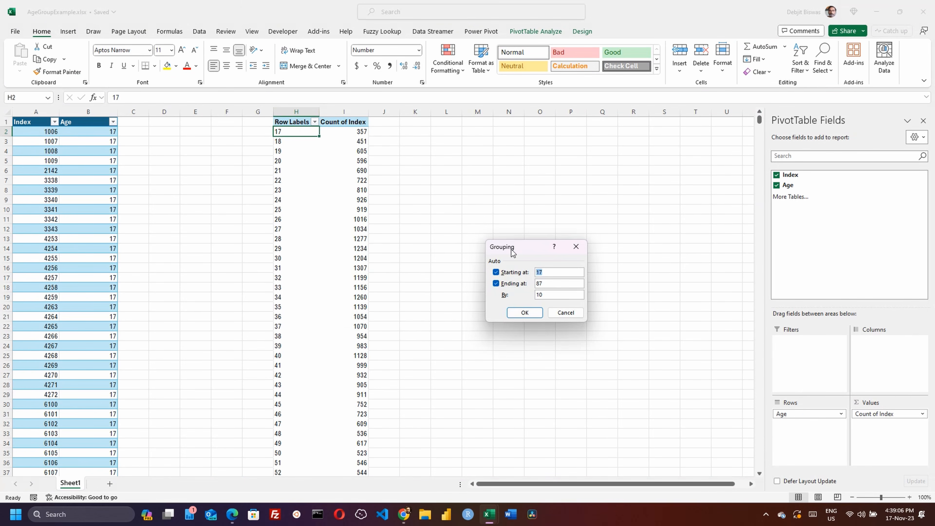
{"action": "left_click", "coordinate": [558, 269]}
{"action": "key", "text": "BackSpace"}
{"action": "left_click", "coordinate": [516, 273]}
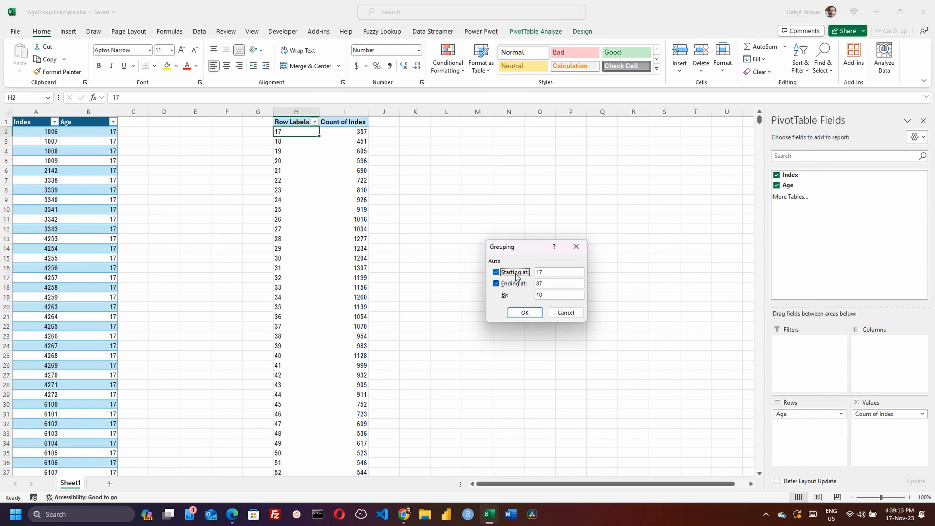
Group ages starting at 10, ending at 90, by 10, producing bands 10-19 to 80-90
{"action": "double_click", "coordinate": [549, 272]}
{"action": "type", "text": "10"}
{"action": "double_click", "coordinate": [547, 284]}
{"action": "type", "text": "90"}
{"action": "left_click", "coordinate": [580, 295]}
{"action": "left_click", "coordinate": [517, 315]}
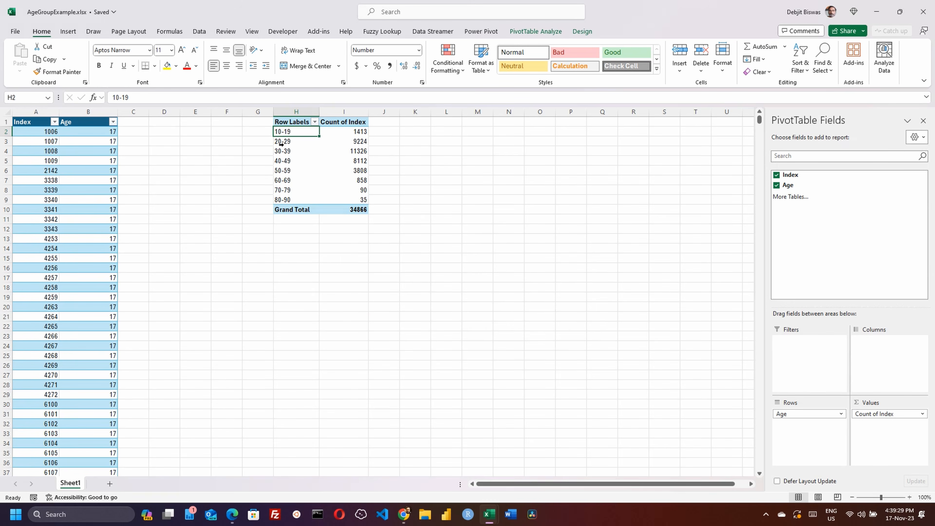
{"action": "key", "text": "Down"}
{"action": "left_click", "coordinate": [300, 133]}
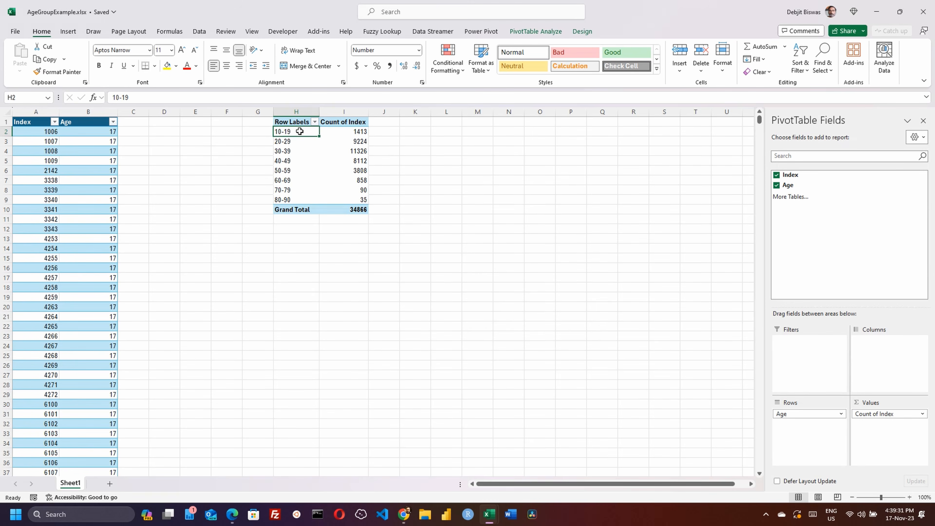